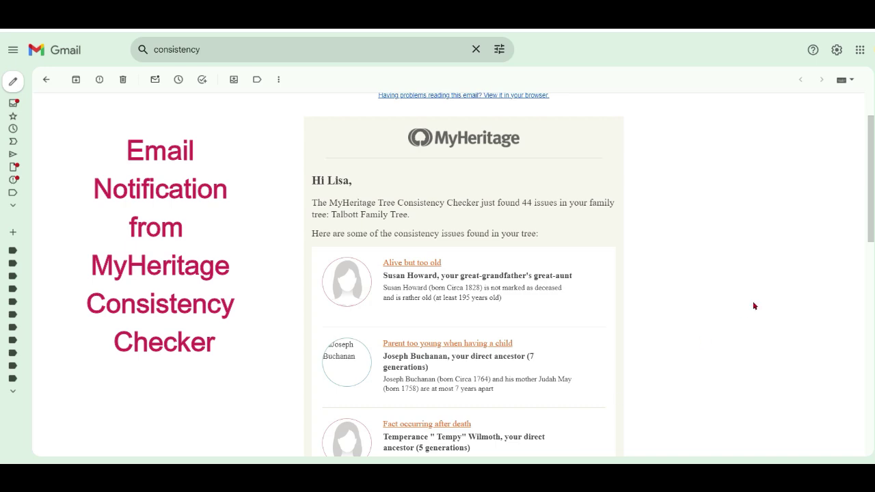
# Review the issues listed in the Consistency Checker email and open the full issue report for the family tree in MyHeritage.
pyautogui.moveTo(871, 199); pyautogui.dragTo(862, 287)
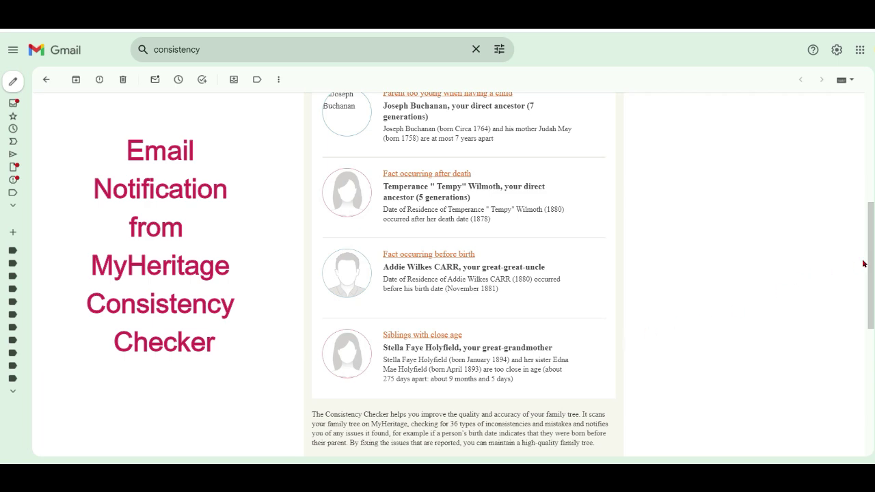
pyautogui.moveTo(872, 268); pyautogui.dragTo(861, 321)
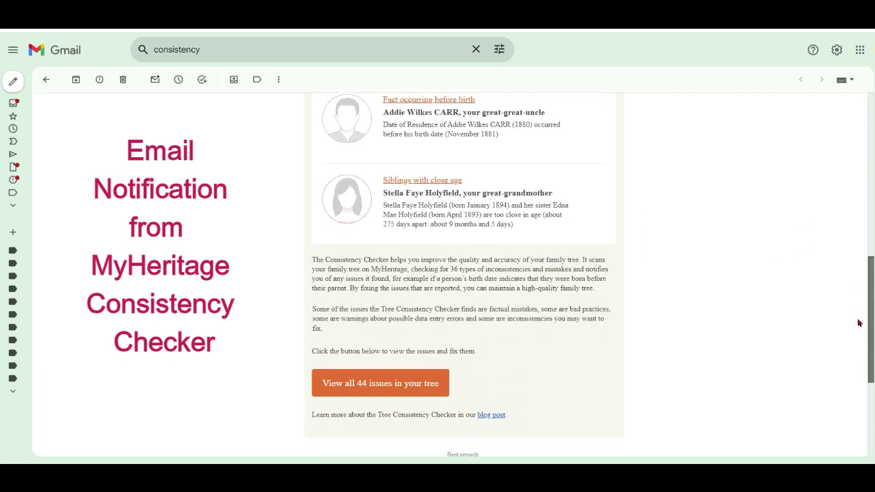
pyautogui.click(424, 377)
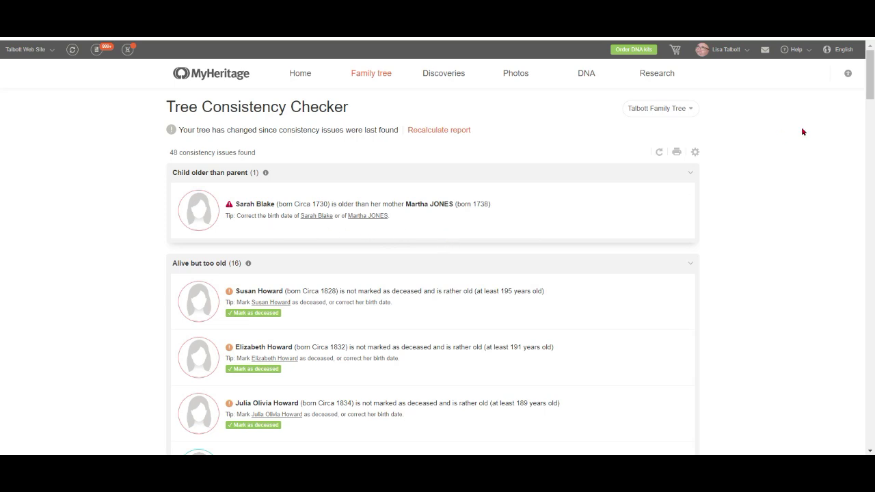
# Mark the first two people listed under "Alive but too old" as deceased.
pyautogui.moveTo(870, 92); pyautogui.dragTo(870, 93)
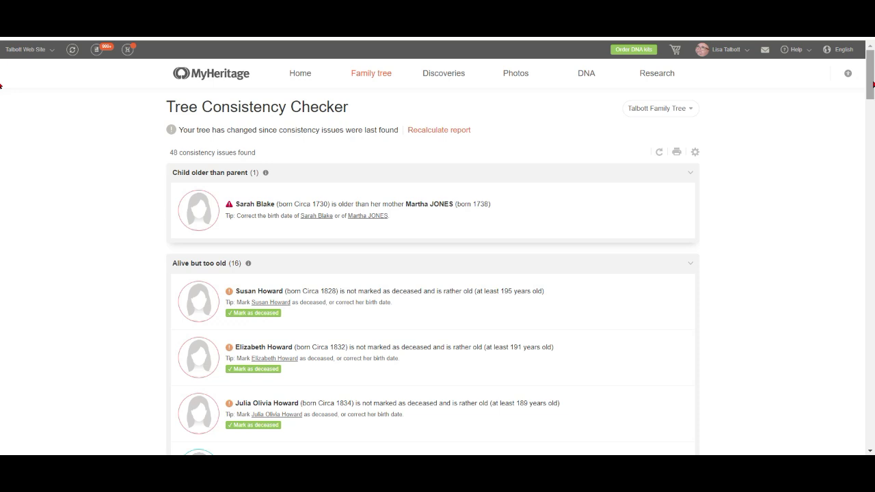
pyautogui.moveTo(872, 85); pyautogui.dragTo(872, 98)
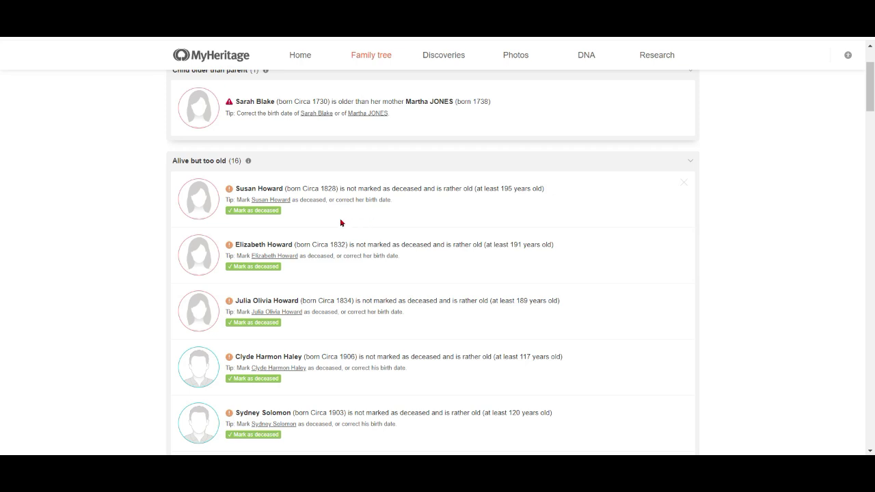
pyautogui.click(270, 212)
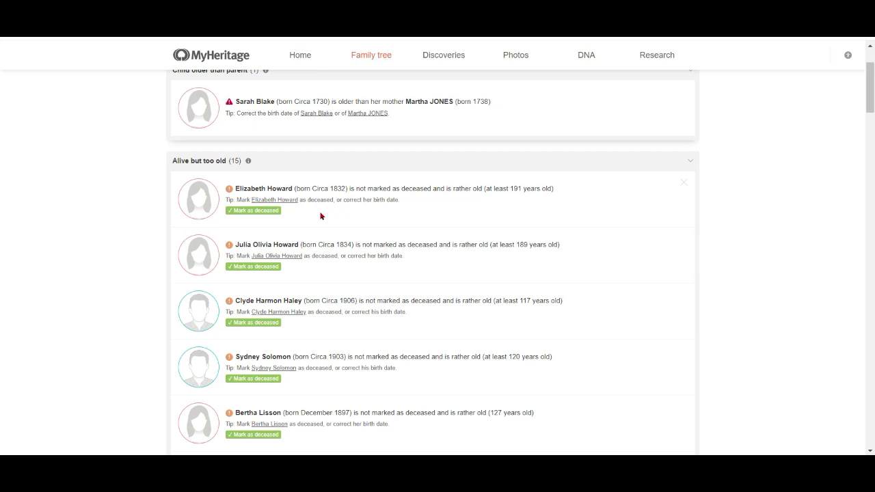
pyautogui.click(274, 212)
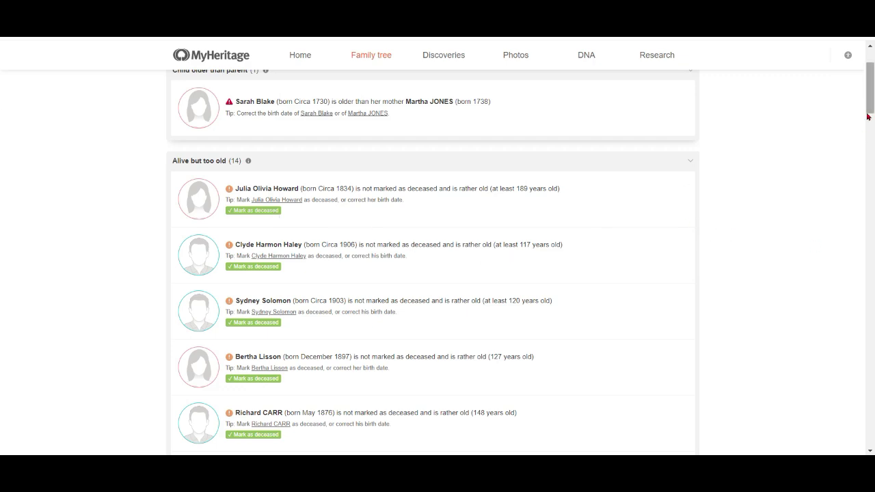
# Examine the report's remaining issue categories, from "Parent too young when having a child" through "Tagged in photo after death".
pyautogui.moveTo(873, 104); pyautogui.dragTo(868, 209)
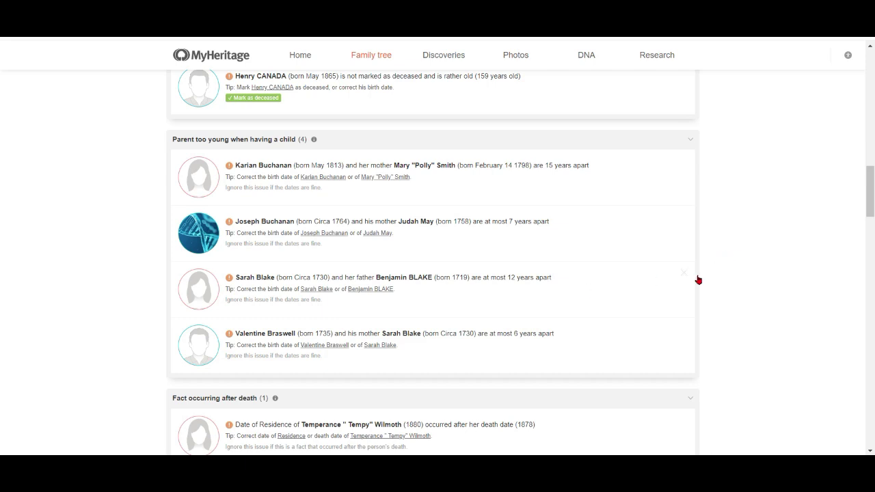
pyautogui.moveTo(872, 210); pyautogui.dragTo(871, 243)
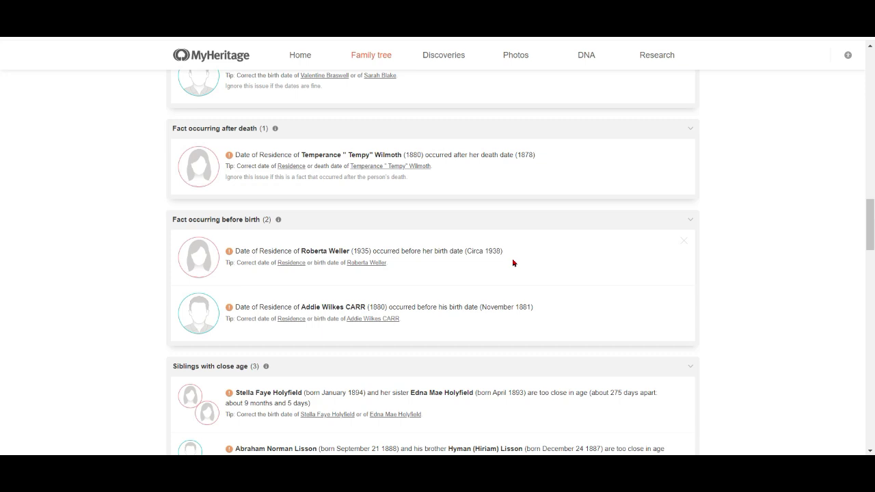
pyautogui.moveTo(871, 228); pyautogui.dragTo(872, 254)
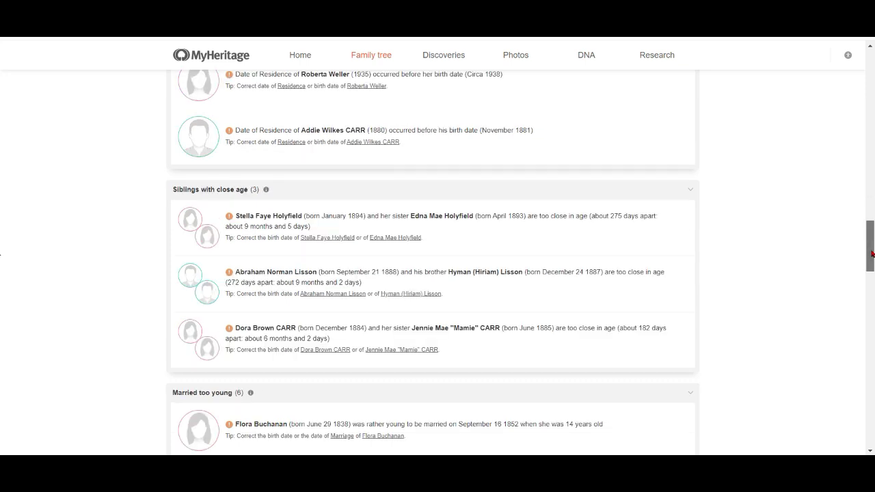
pyautogui.scroll(-1, 872, 254)
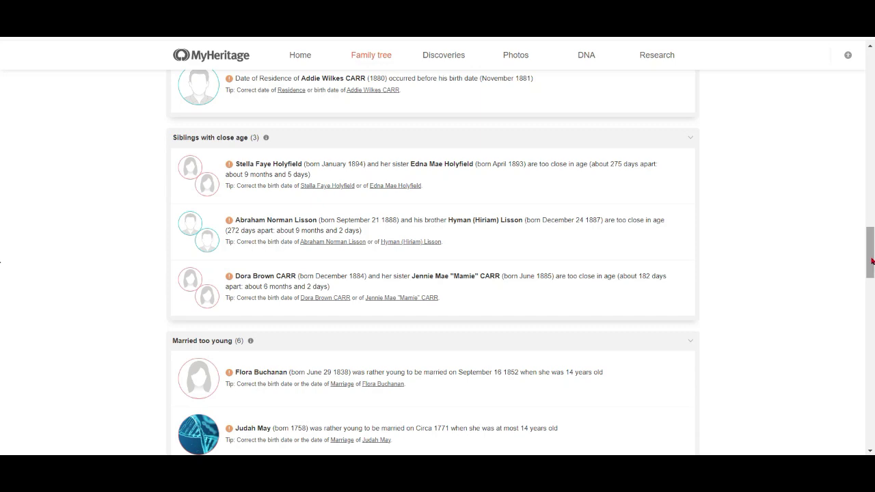
pyautogui.moveTo(870, 268); pyautogui.dragTo(867, 291)
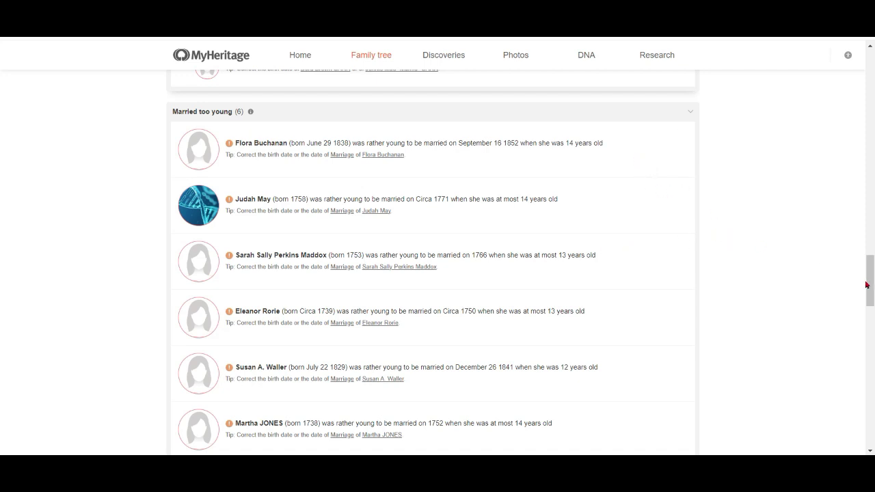
pyautogui.moveTo(867, 285); pyautogui.dragTo(869, 294)
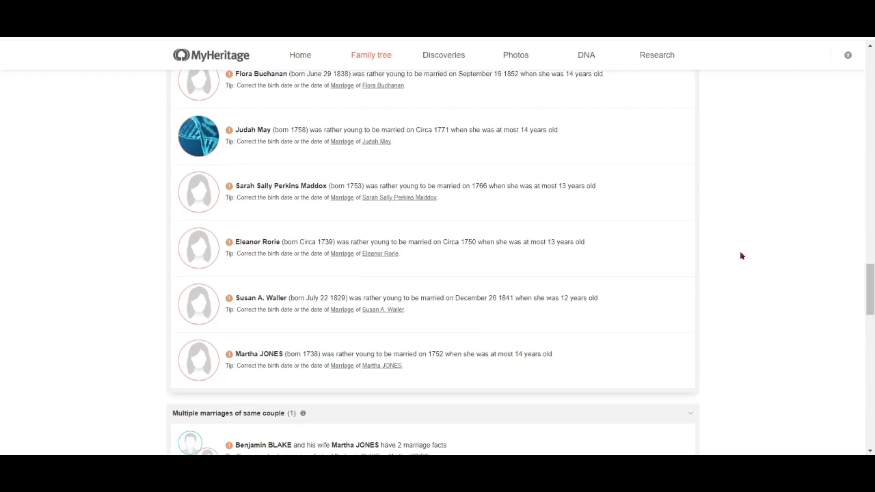
pyautogui.moveTo(869, 289); pyautogui.dragTo(864, 317)
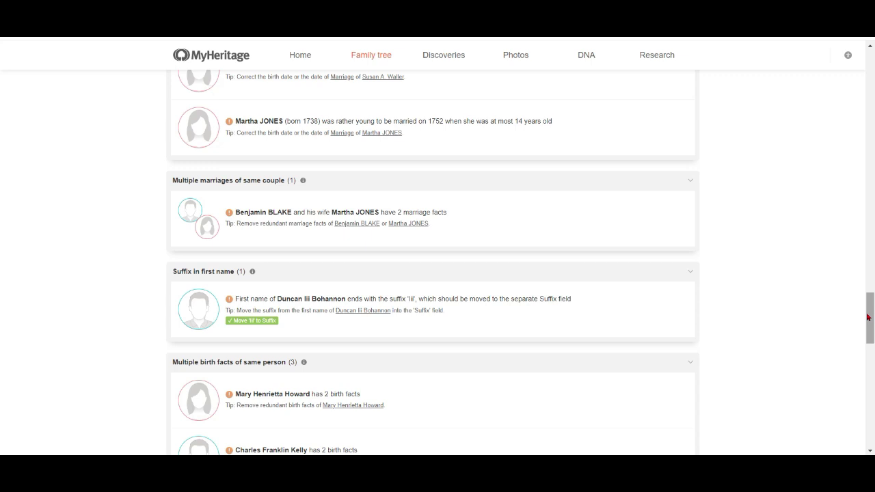
pyautogui.moveTo(869, 317); pyautogui.dragTo(860, 344)
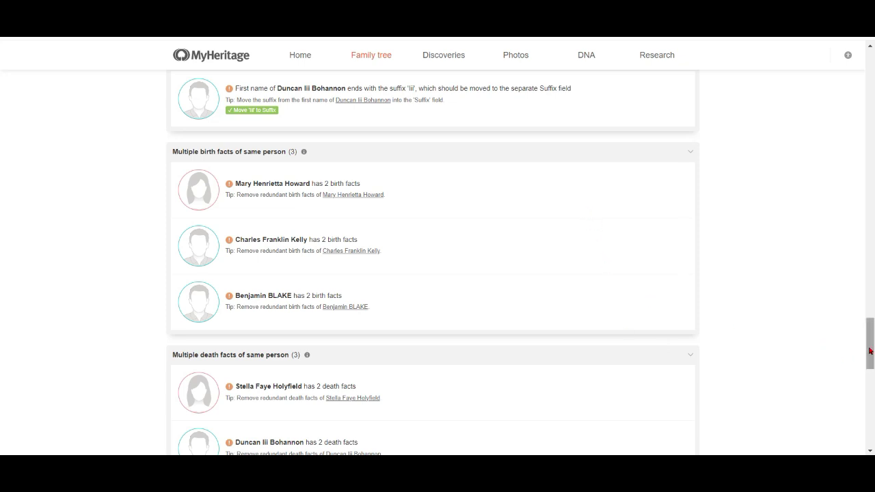
pyautogui.moveTo(870, 350); pyautogui.dragTo(871, 373)
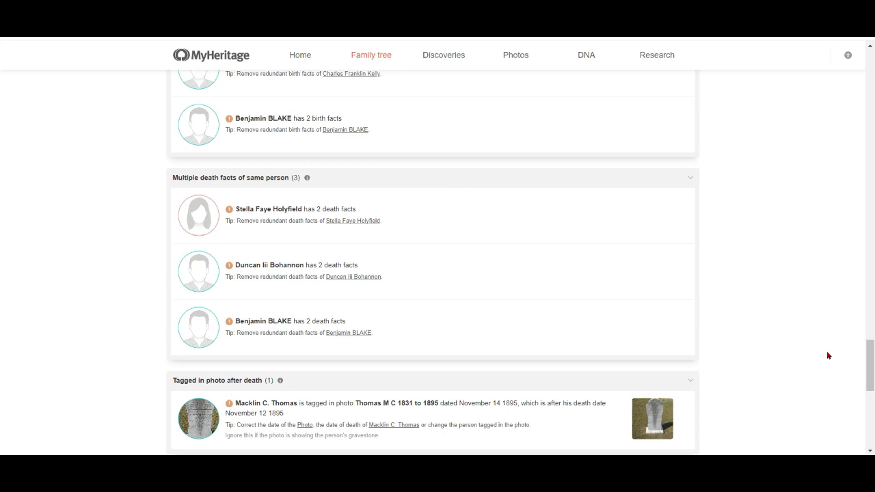
pyautogui.moveTo(870, 356); pyautogui.dragTo(870, 378)
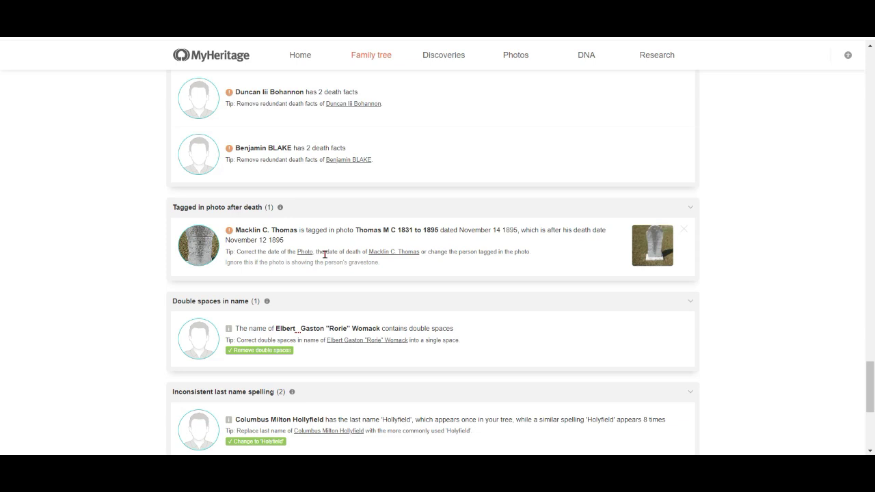
# Remove the double spaces from the flagged name and change the first inconsistent last name to its more commonly used spelling.
pyautogui.scroll(-2, 814, 350)
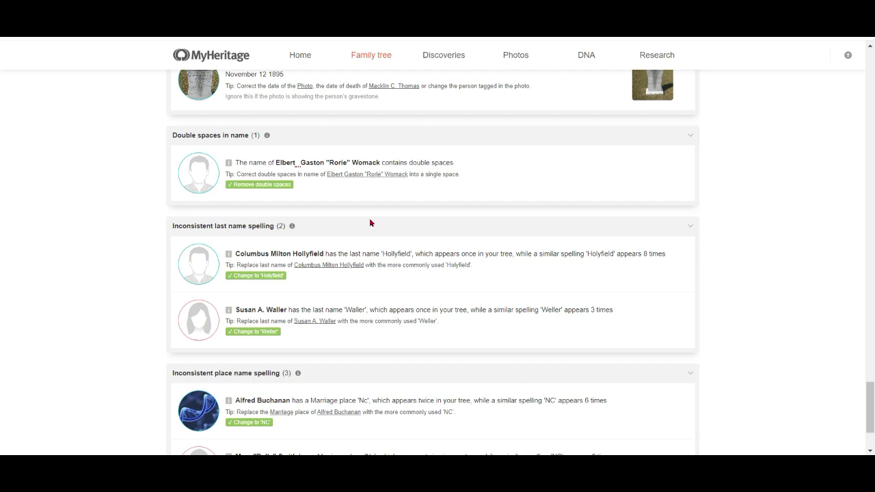
pyautogui.click(273, 185)
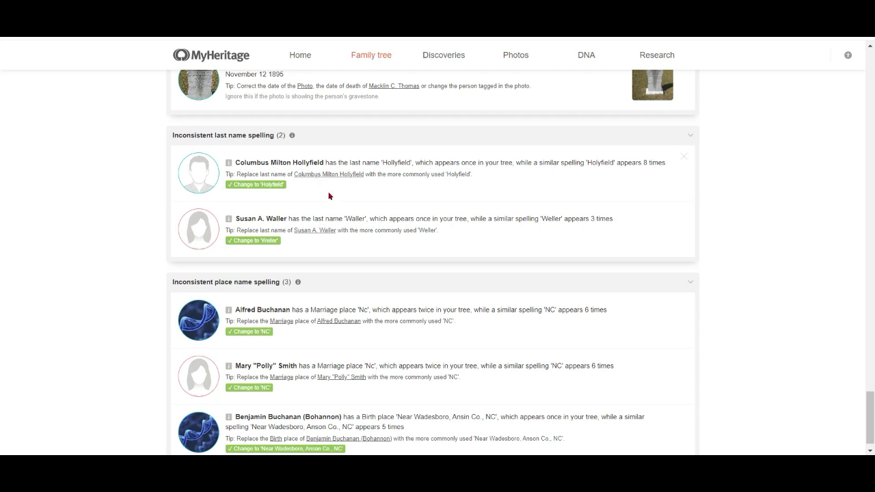
pyautogui.click(271, 186)
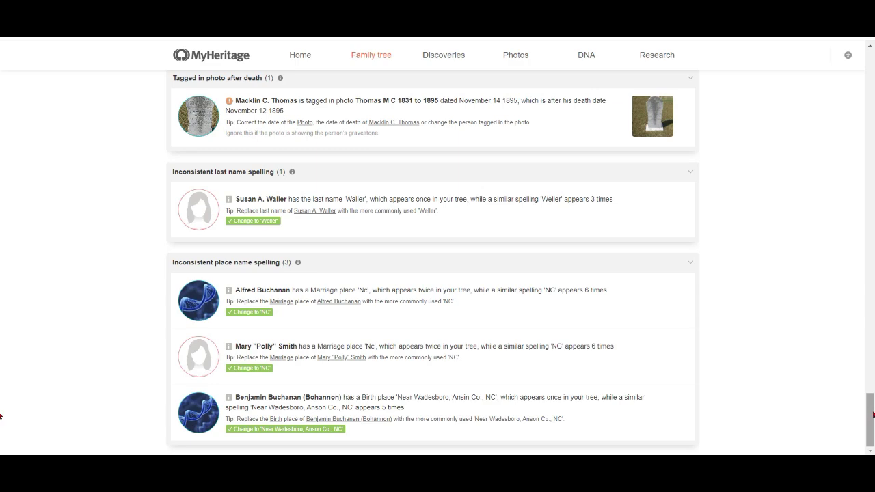
# Switch to the family tree's pedigree view and open the full profile of the great-grandmother in the direct maternal line.
pyautogui.moveTo(872, 414); pyautogui.dragTo(870, 174)
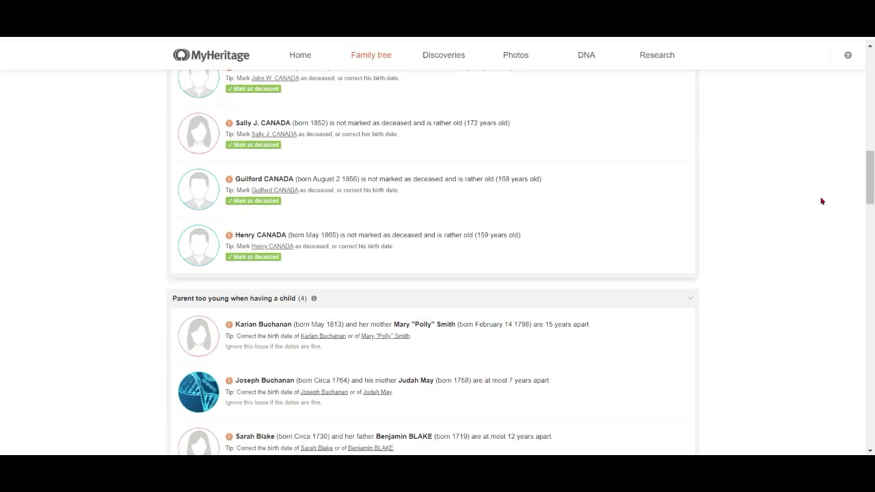
pyautogui.moveTo(378, 66)
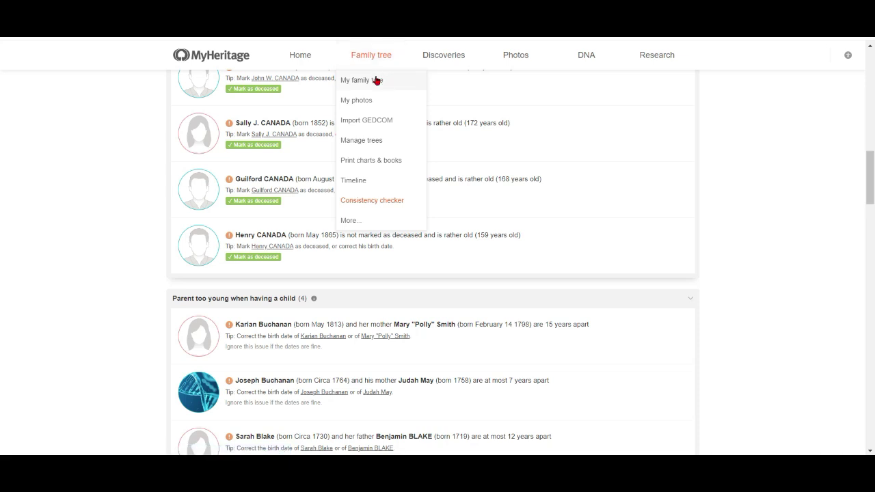
pyautogui.click(376, 80)
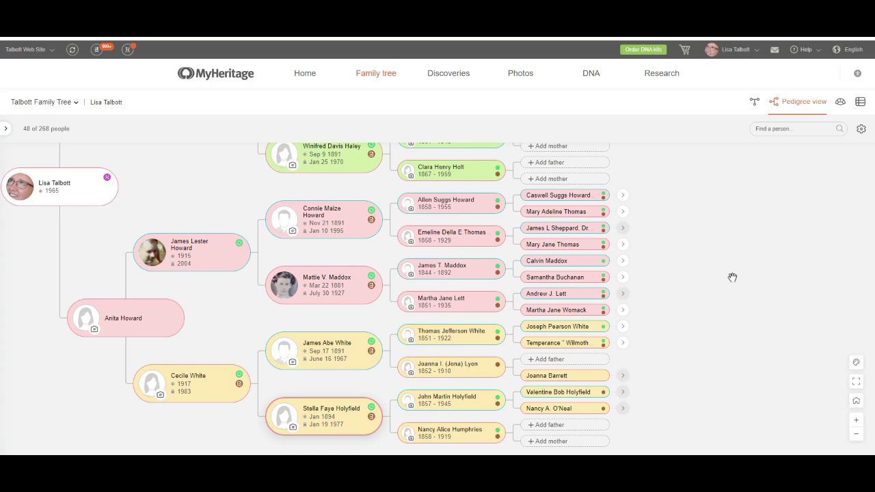
pyautogui.moveTo(385, 80)
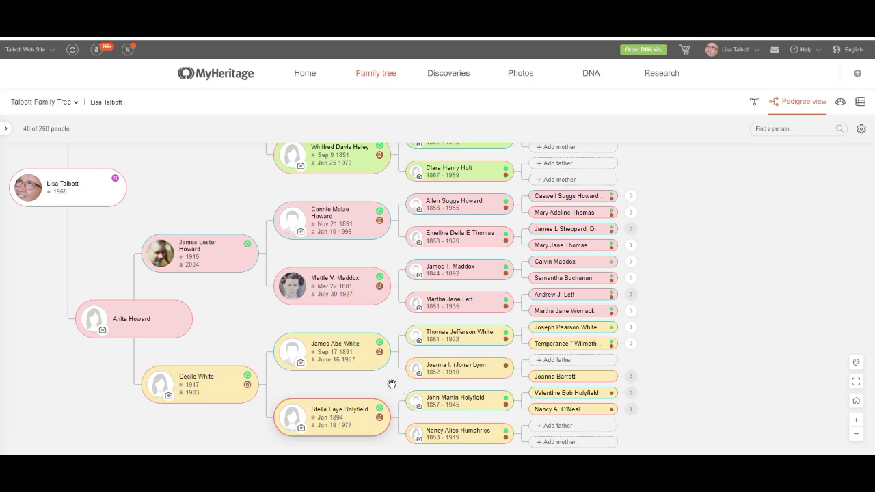
pyautogui.click(345, 410)
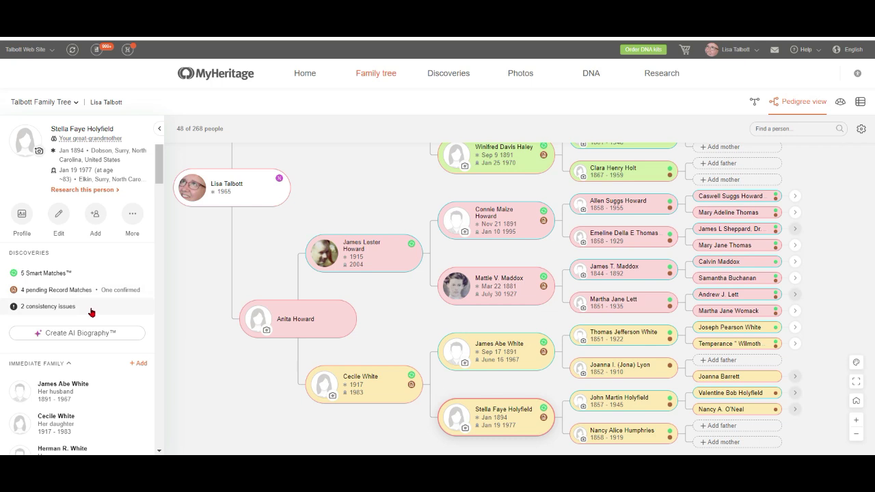
pyautogui.click(18, 214)
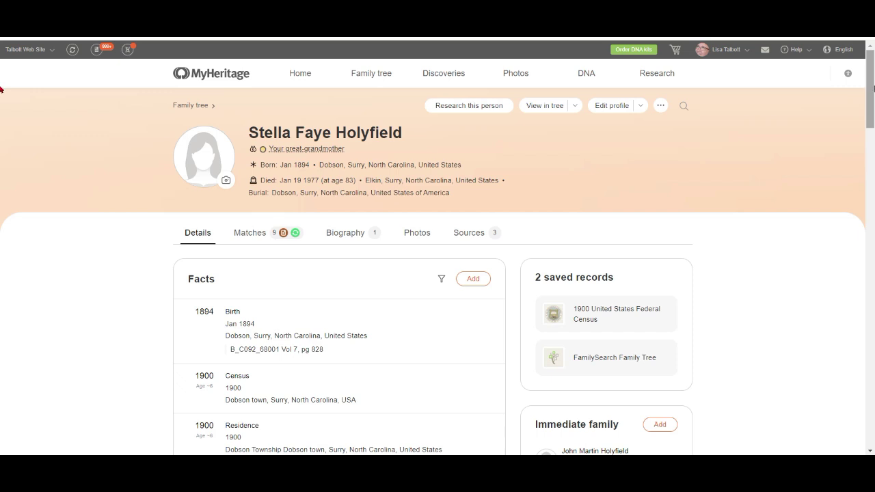
# Review the great-grandmother's facts and consistency issues, and delete her duplicate death fact with the place Greensboro, North Carolina.
pyautogui.scroll(-8, 0, 89)
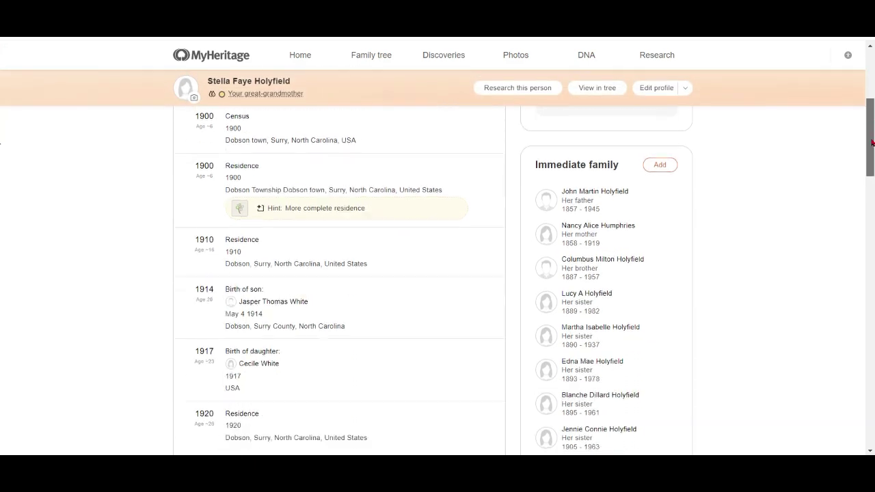
pyautogui.scroll(-10, 2, 226)
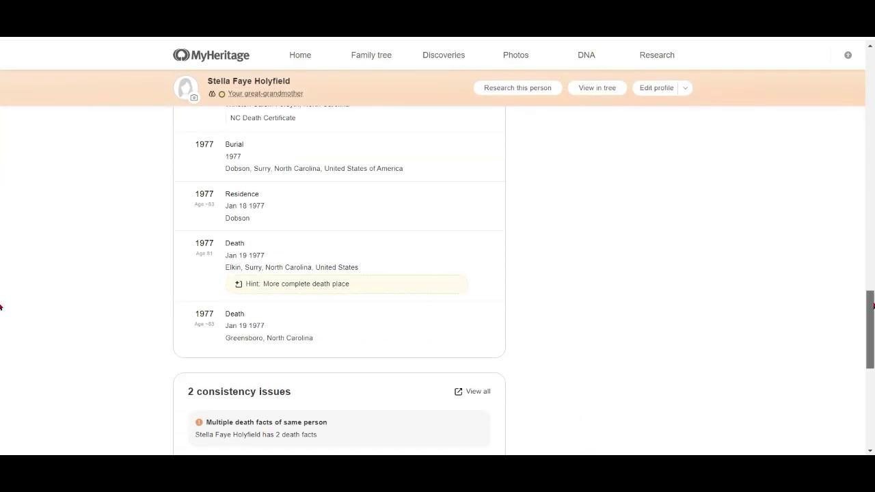
pyautogui.scroll(-3, 0, 303)
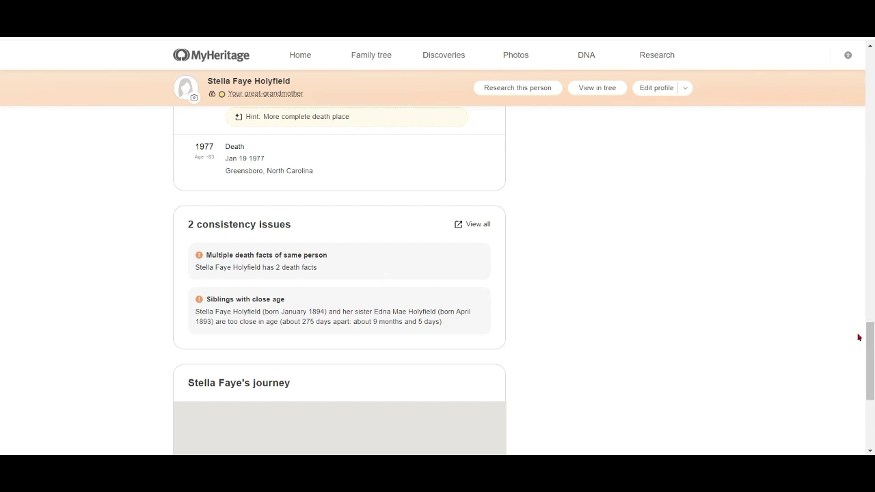
pyautogui.moveTo(869, 345); pyautogui.dragTo(869, 291)
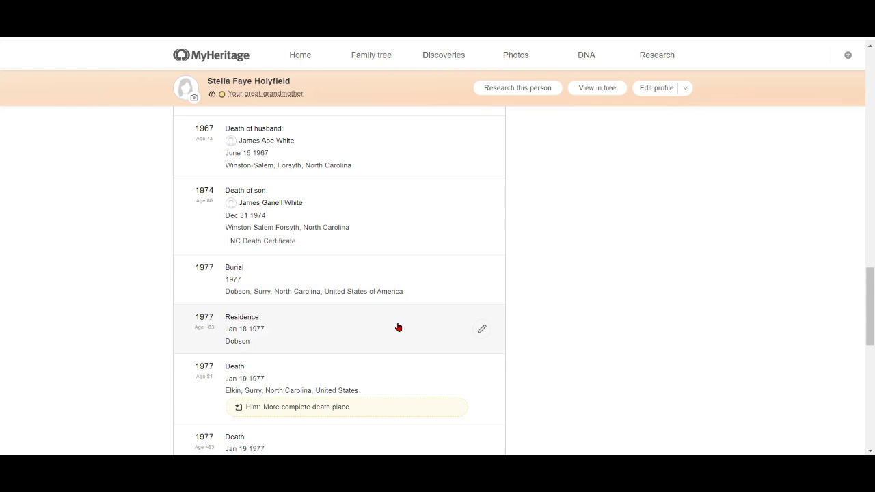
pyautogui.moveTo(868, 286); pyautogui.dragTo(866, 311)
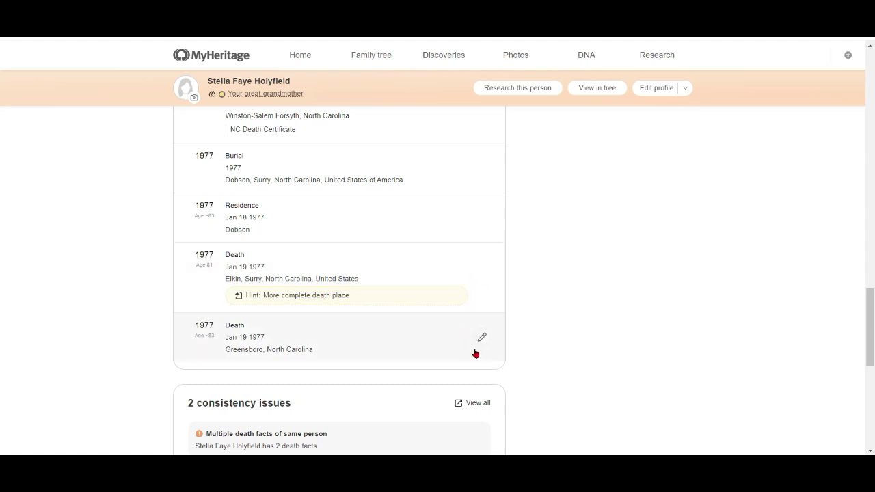
pyautogui.click(482, 339)
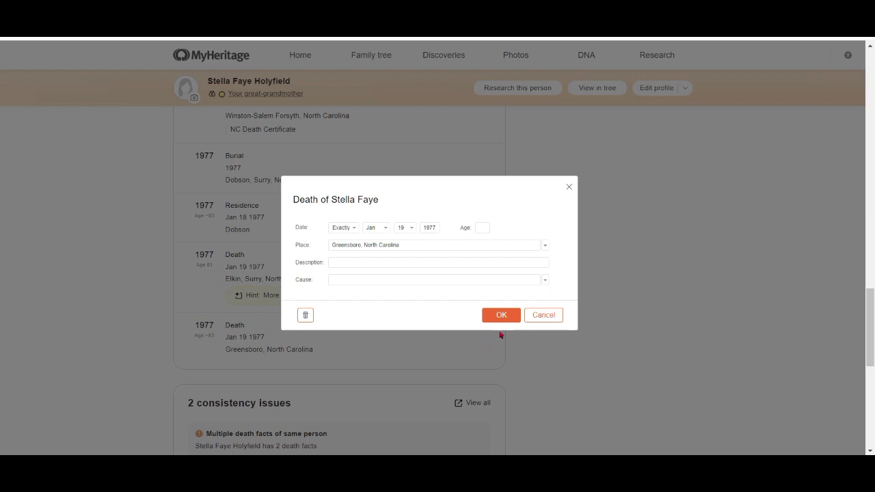
pyautogui.click(307, 316)
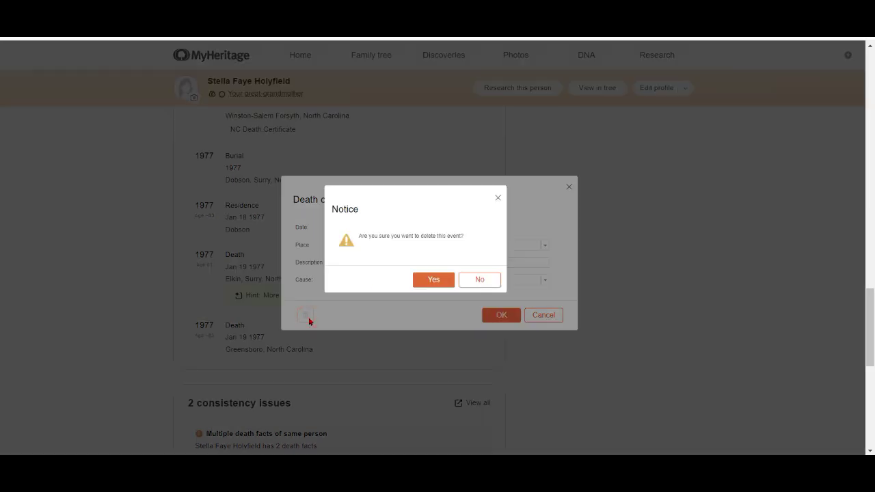
pyautogui.click(433, 280)
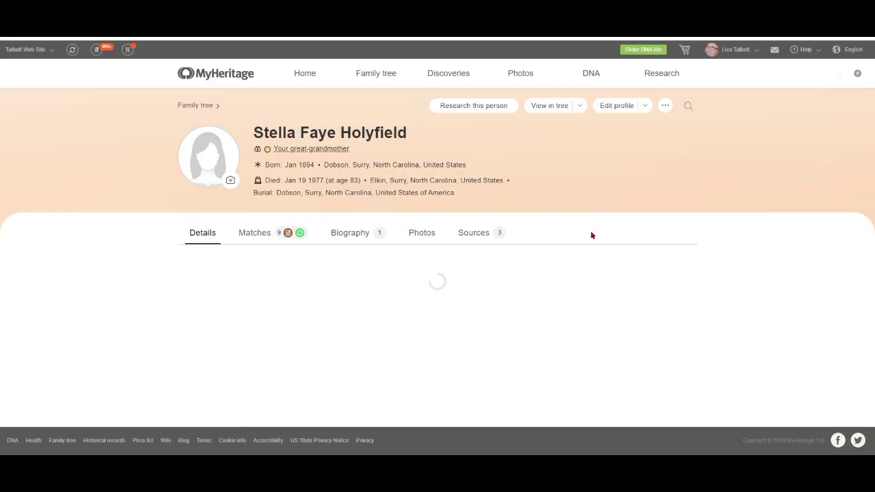
# Check the consistency issues section of the great-grandmother's reloaded profile for remaining problems.
pyautogui.scroll(-10, 860, 242)
pyautogui.scroll(-5, 861, 241)
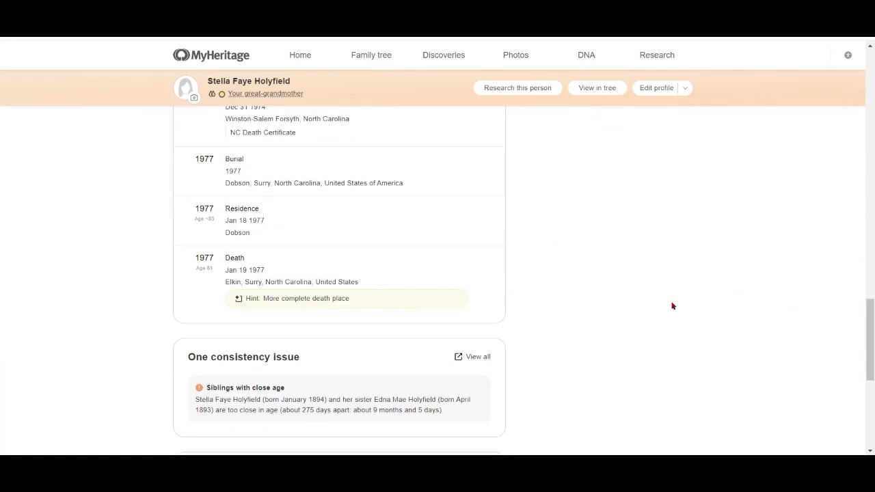
pyautogui.moveTo(872, 314); pyautogui.dragTo(872, 332)
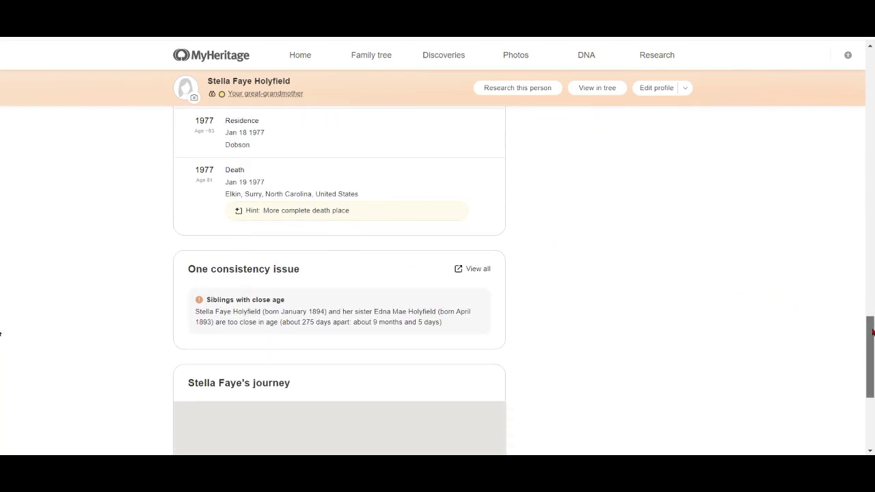